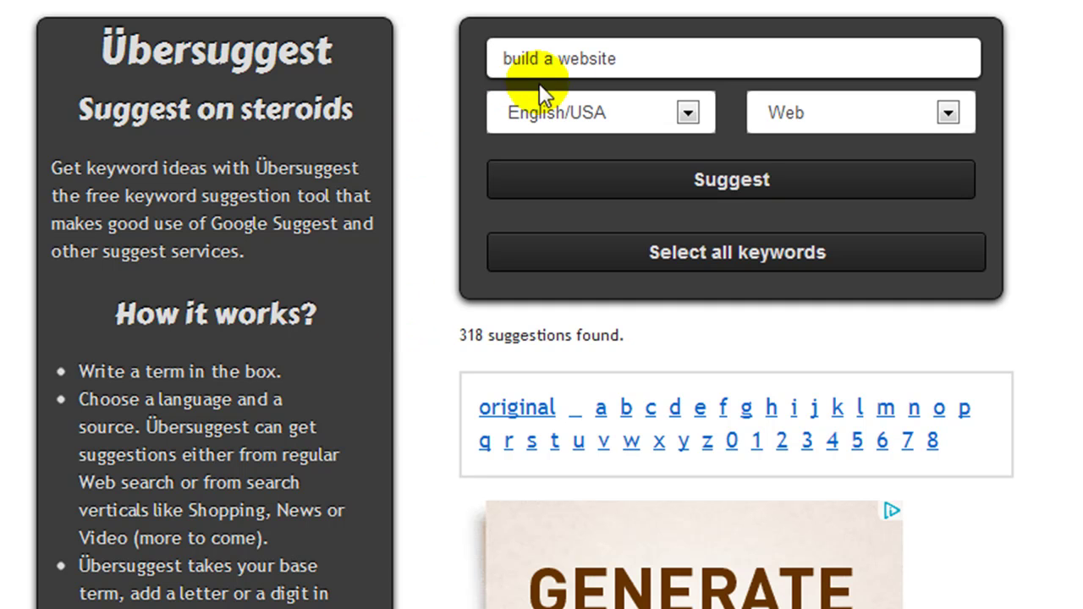
- Review the "build a website" suggestions and expand the further ideas under "build a website apple" and "build a website cheap"
double_click(590, 59)
click(590, 68)
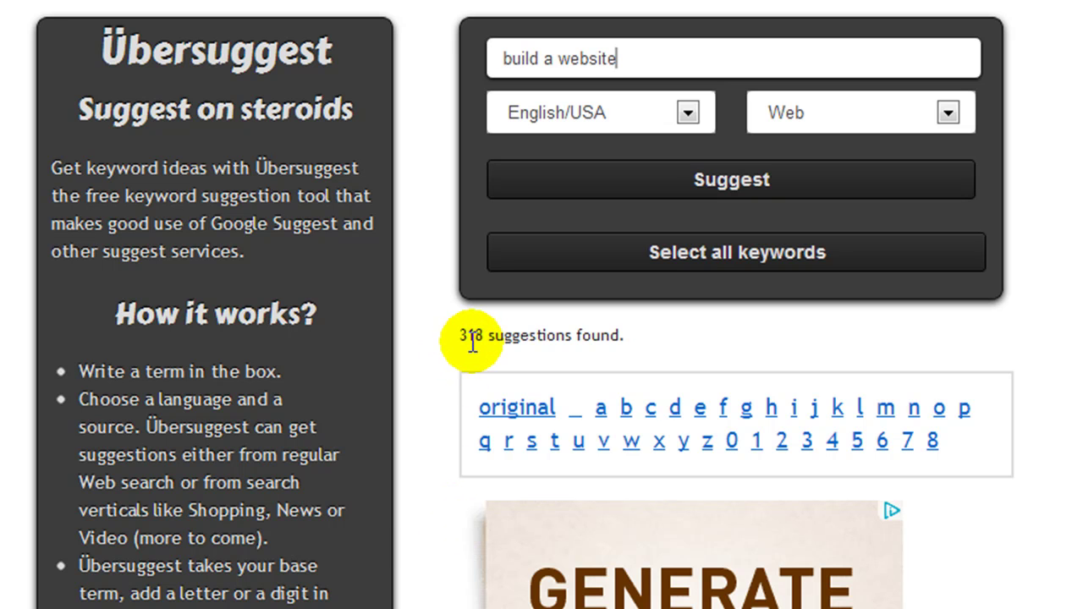
click(410, 540)
scroll(409, 531, down, 10)
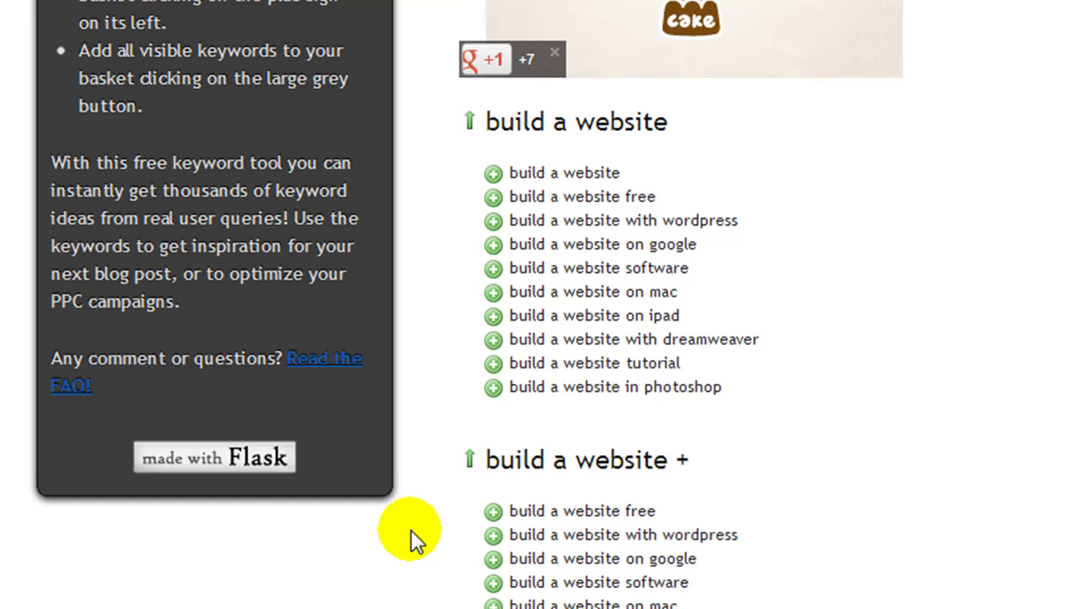
scroll(408, 525, down, 8)
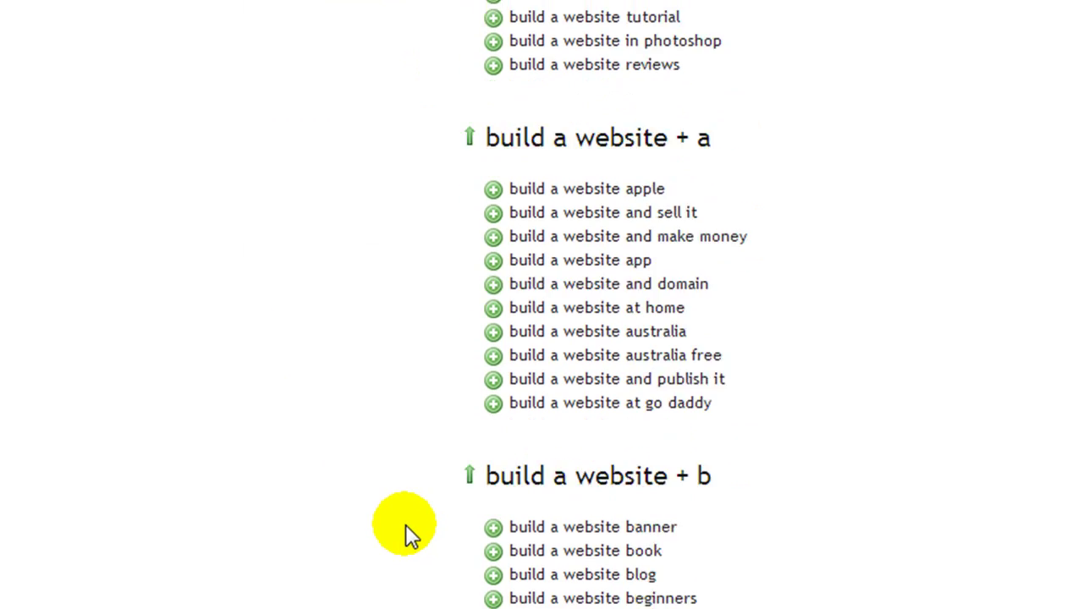
scroll(407, 527, up, 3)
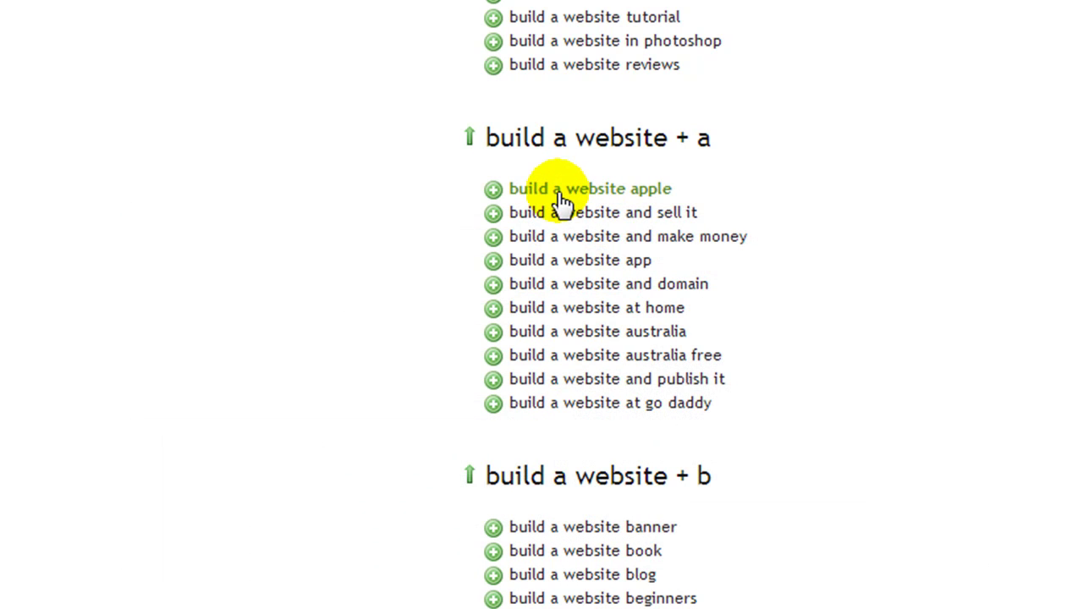
click(561, 200)
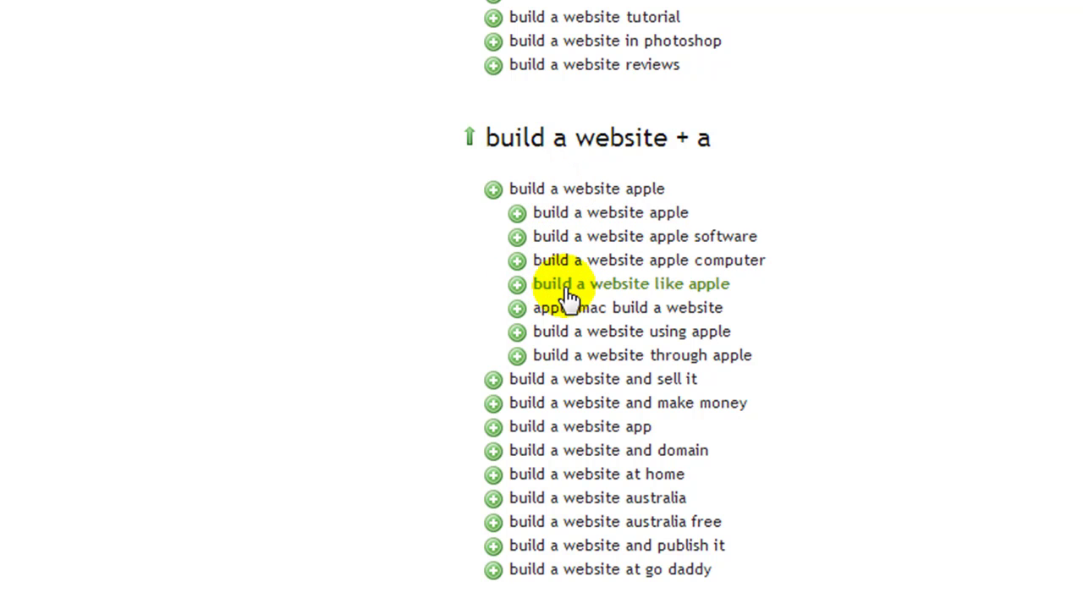
scroll(428, 375, down, 8)
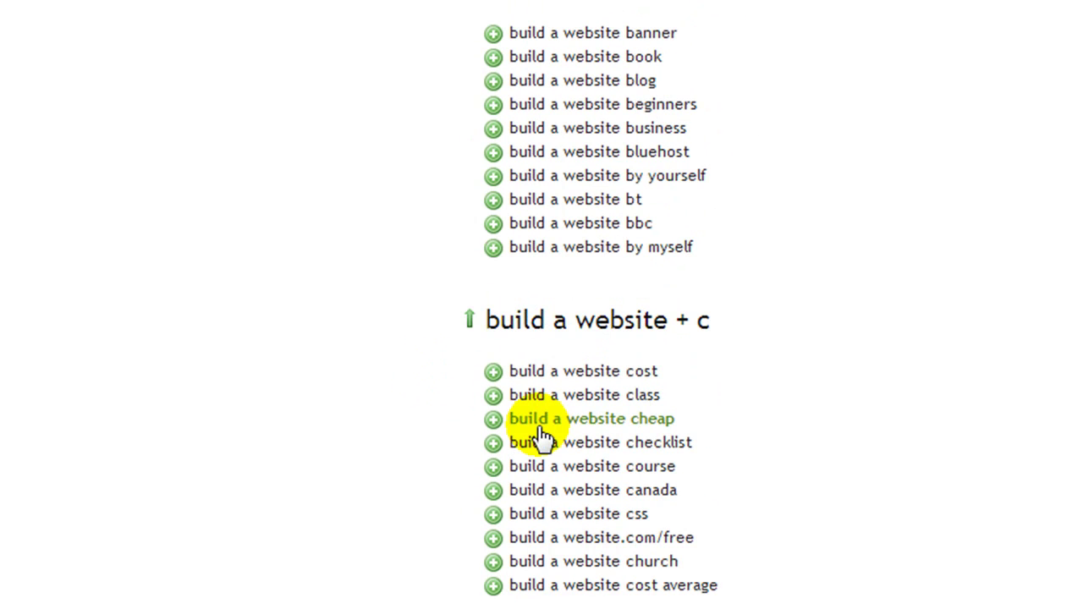
click(539, 425)
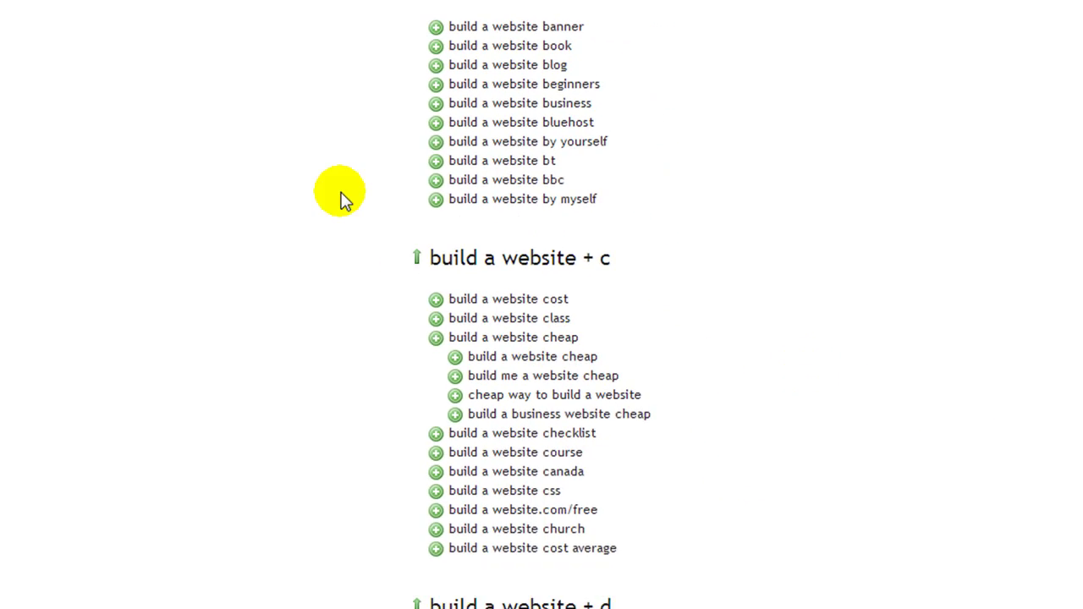
- Select all suggested keywords for "build a website" and get them as a copyable list
scroll(343, 199, up, 15)
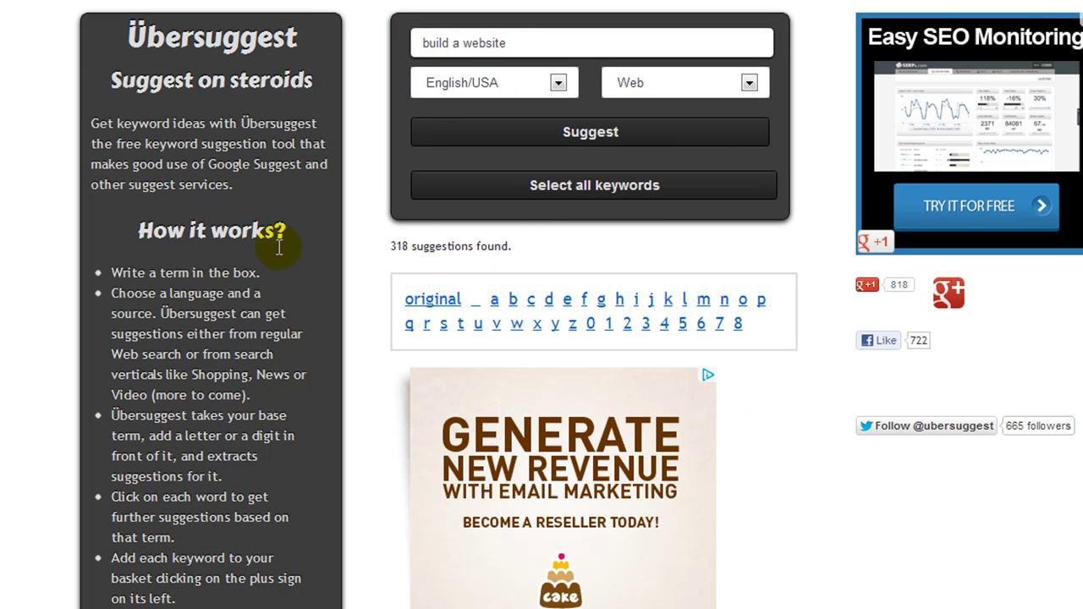
scroll(411, 290, down, 8)
scroll(411, 288, up, 3)
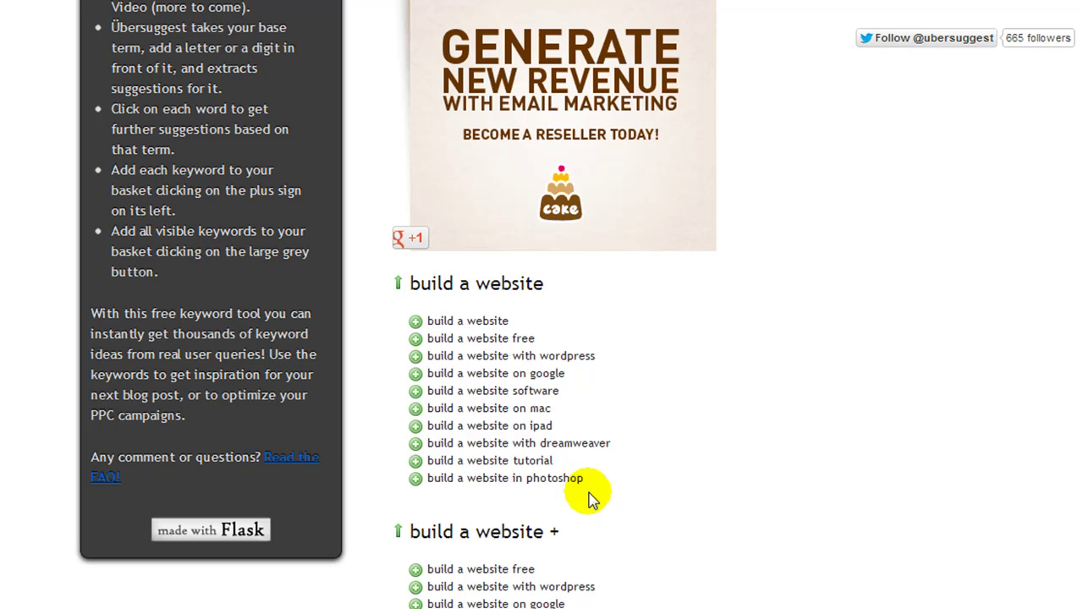
scroll(682, 460, up, 3)
scroll(858, 386, up, 3)
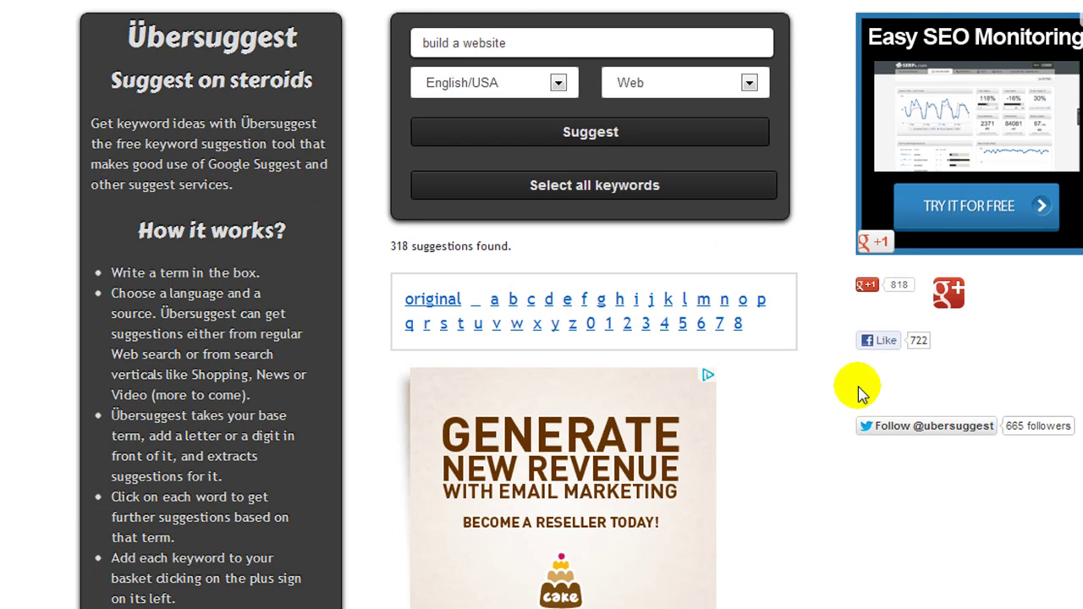
click(557, 190)
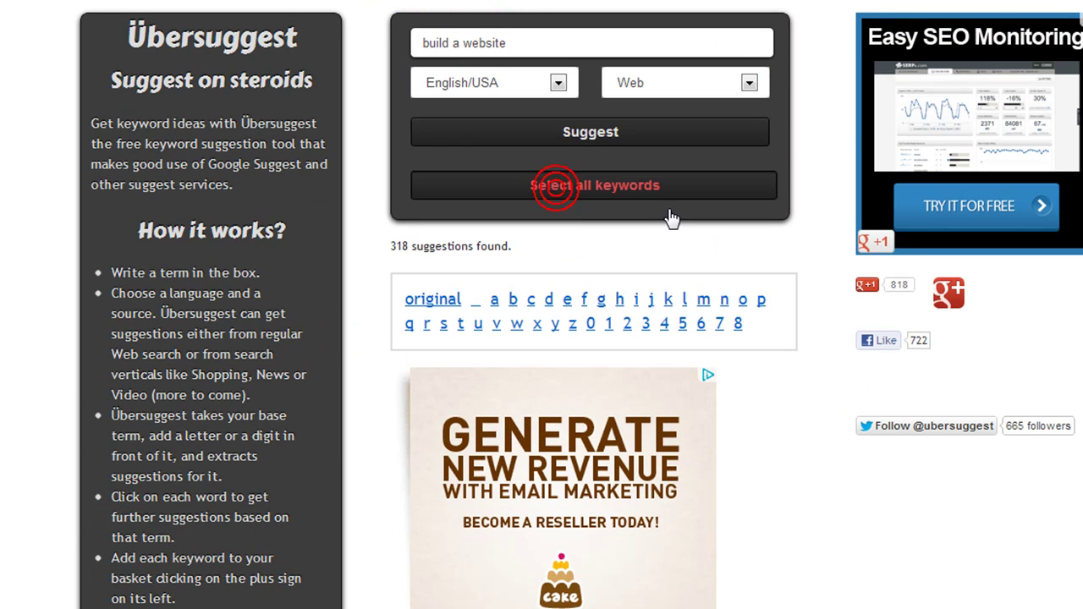
click(874, 471)
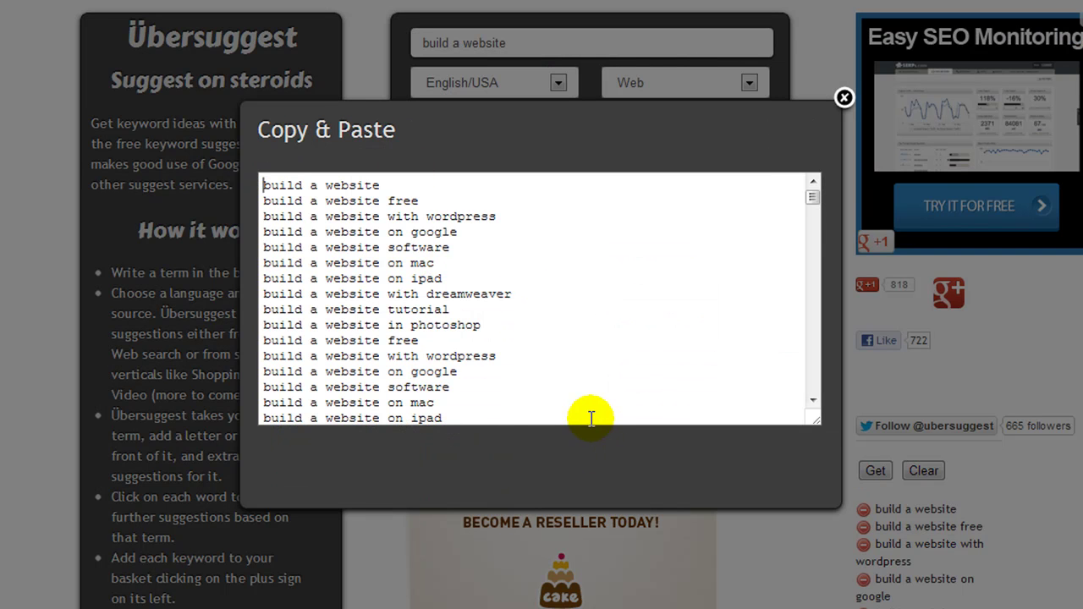
- Switch to the desktop keyword research tool and look through the Idea Generator's wildcard phrases, from How to Regions
mouse_move(335, 608)
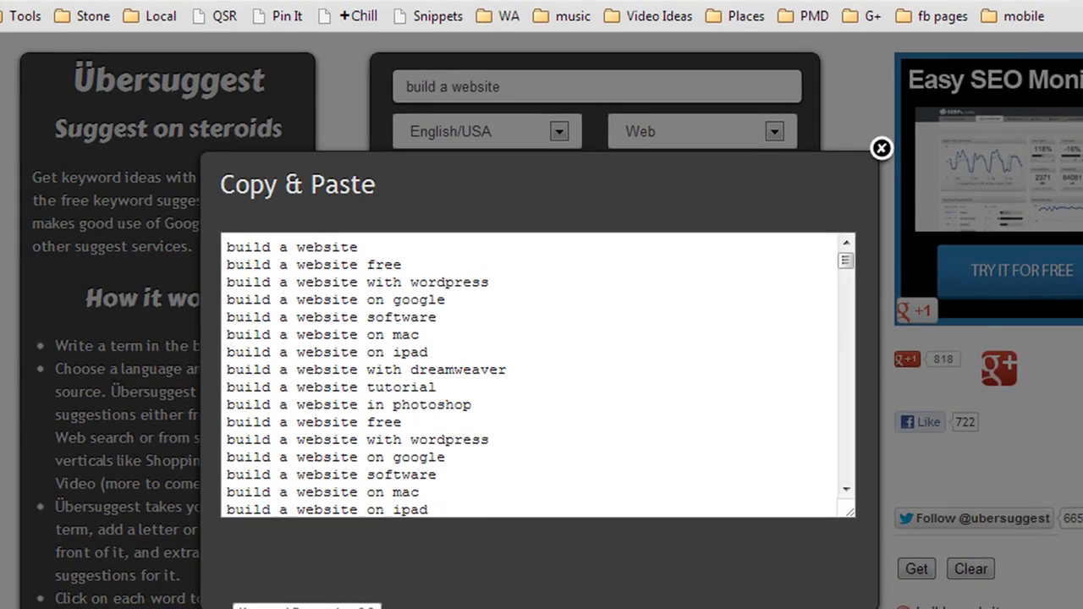
click(335, 567)
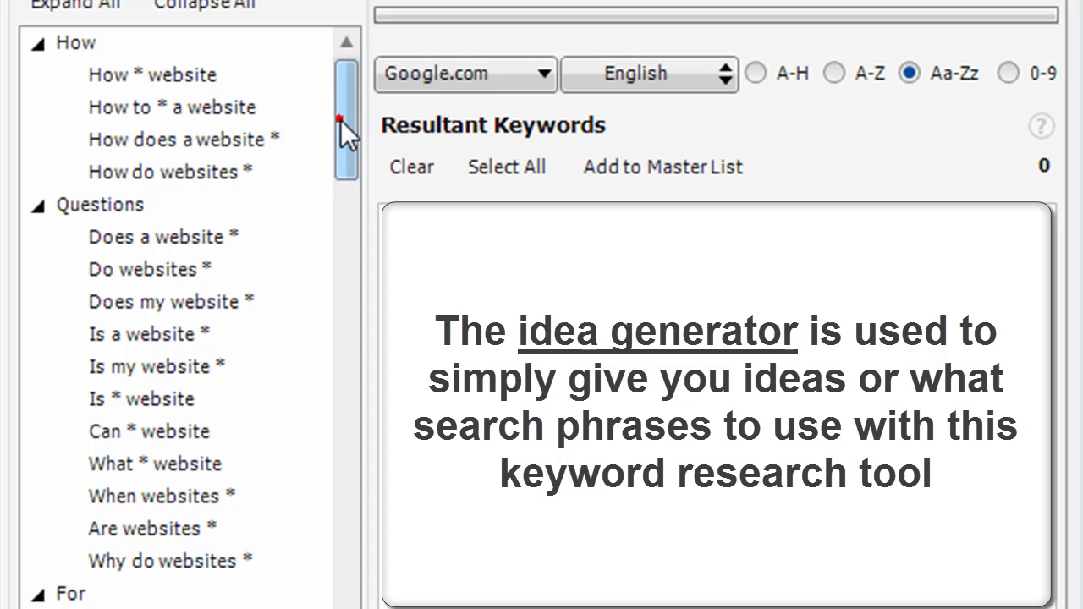
mouse_move(340, 119)
mouse_down()
mouse_move(356, 167)
mouse_move(347, 110)
mouse_up()
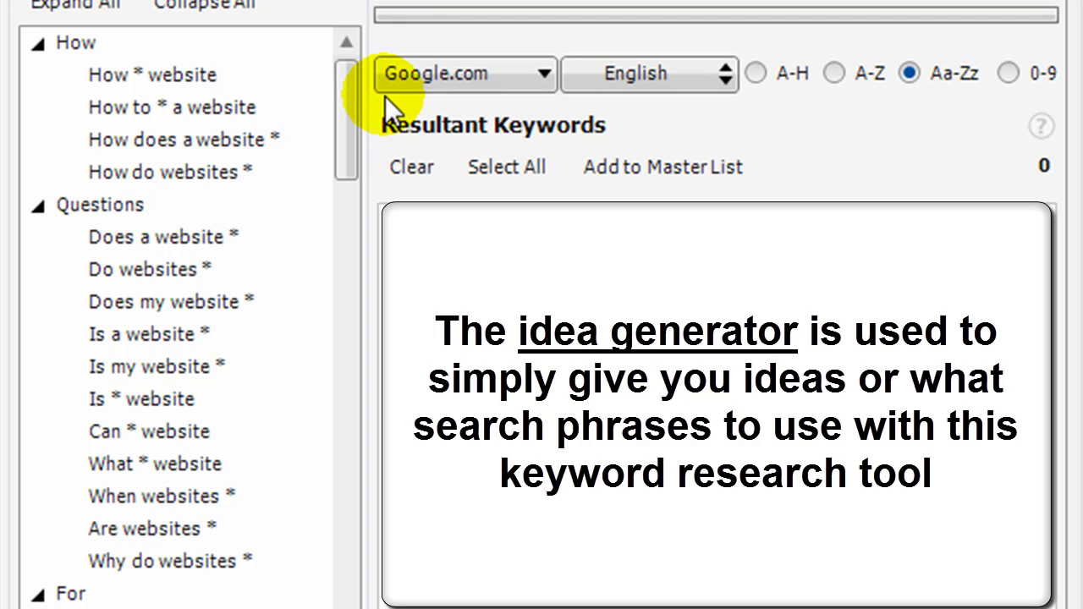
drag(348, 103, 367, 174)
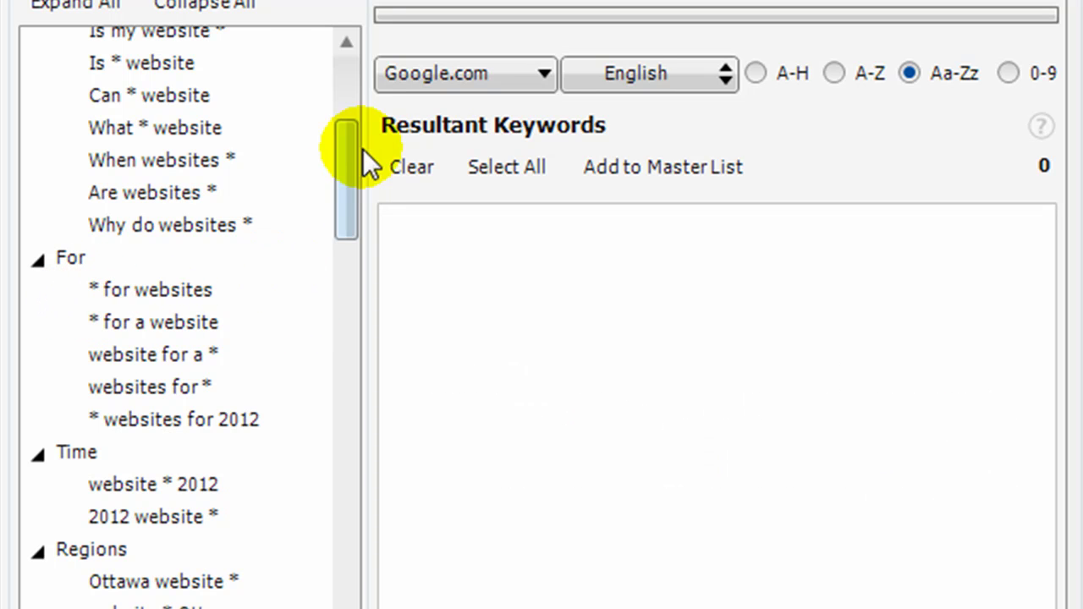
drag(342, 172, 343, 52)
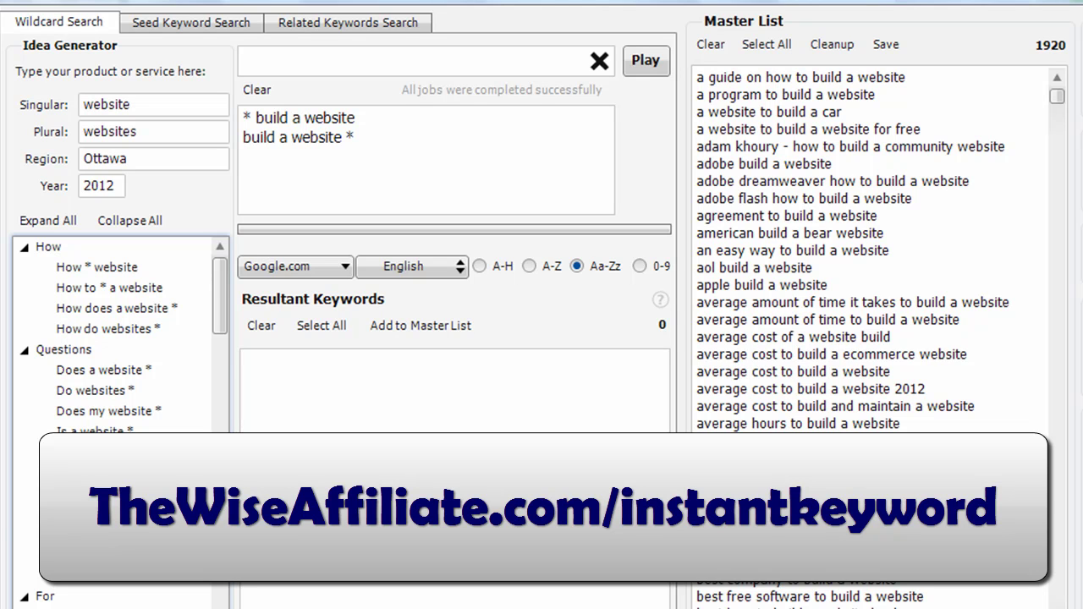
- Set the wildcard range to A-H and highlight the asterisk in "* build a website"
click(481, 267)
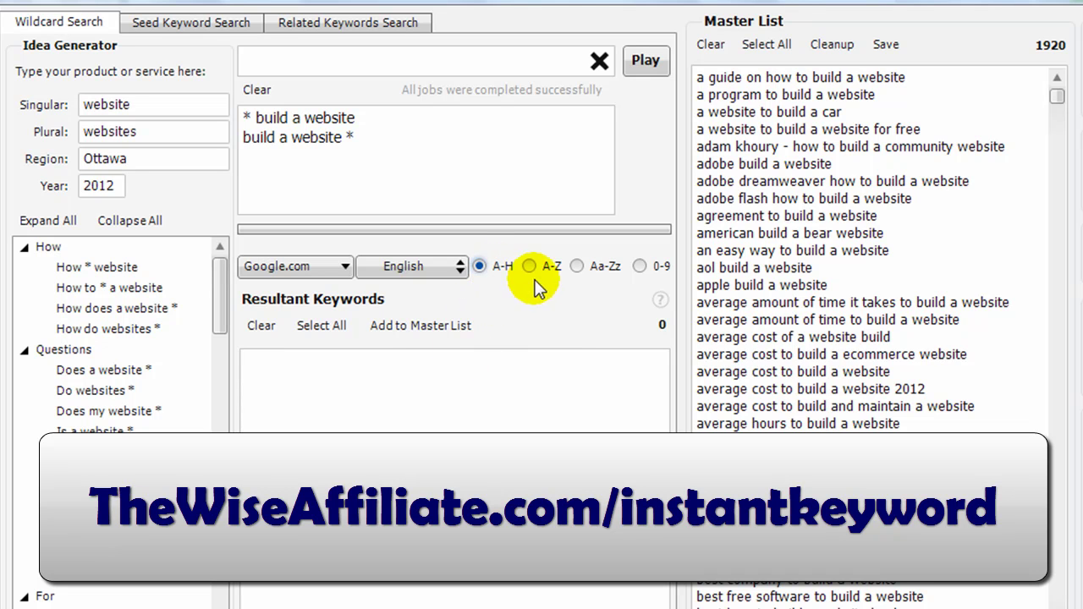
click(249, 115)
drag(254, 116, 242, 116)
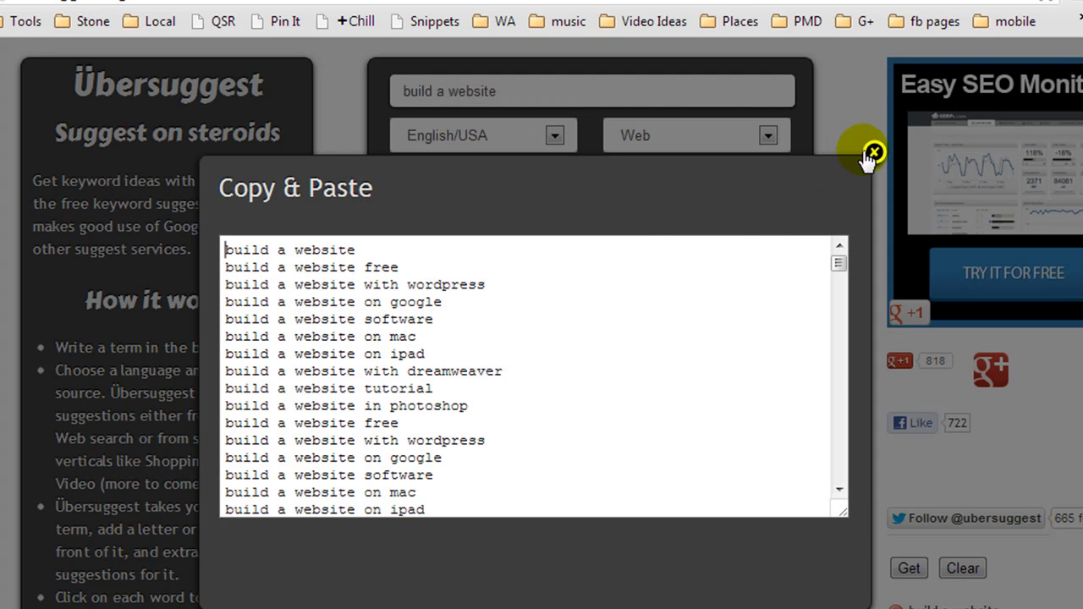
- Close the Copy & Paste list in Übersuggest and set the desktop tool's wildcard range to Aa-Zz
click(873, 152)
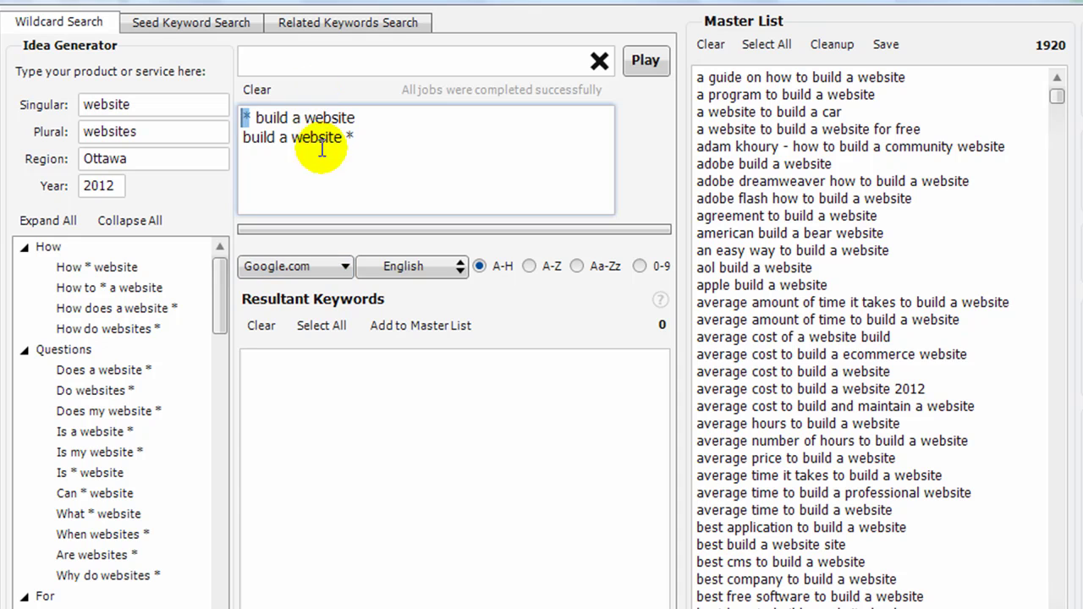
click(315, 141)
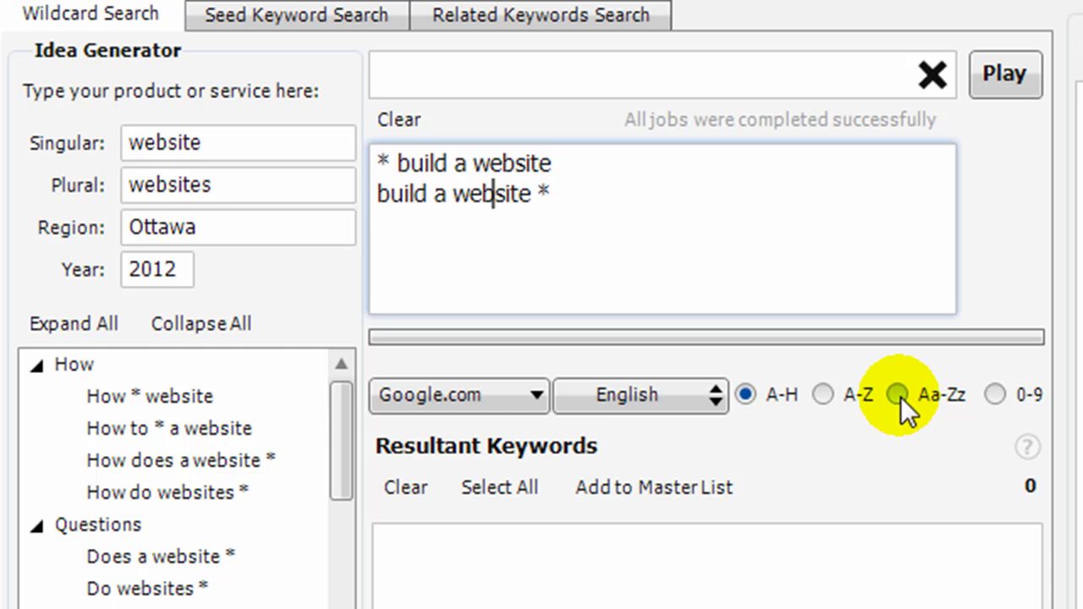
click(899, 394)
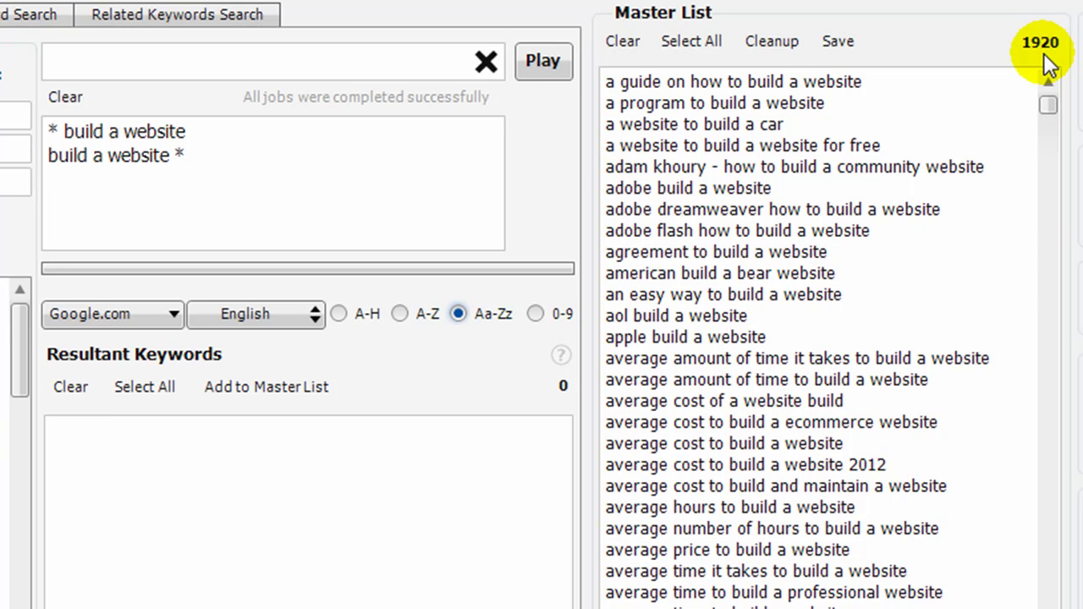
- Examine the Master List down to the "how much" phrases and highlight a few example keywords there
click(1050, 105)
drag(1050, 105, 1055, 163)
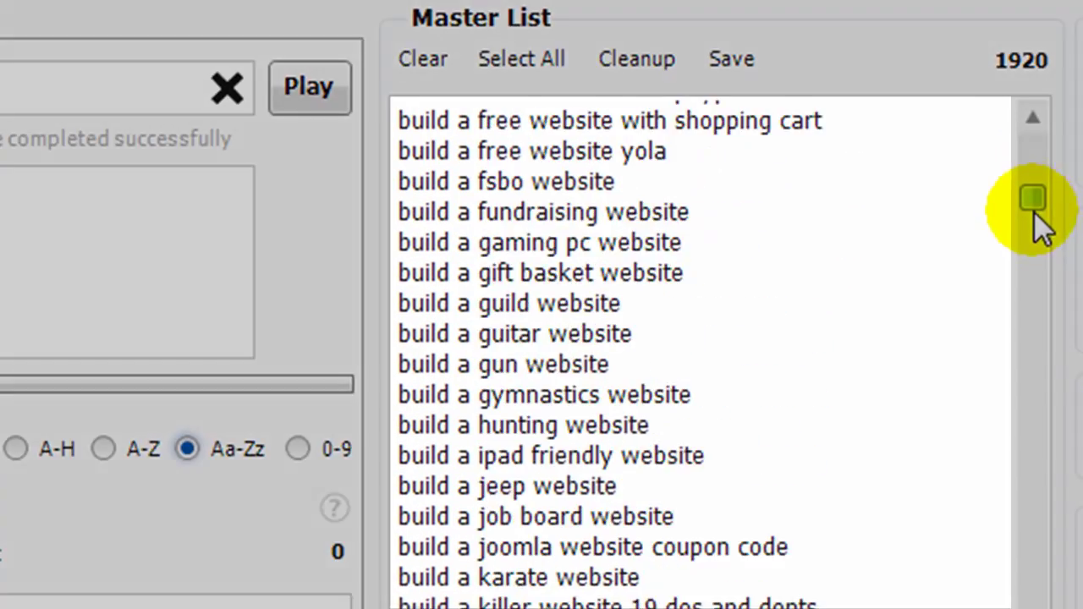
drag(1041, 235, 1082, 608)
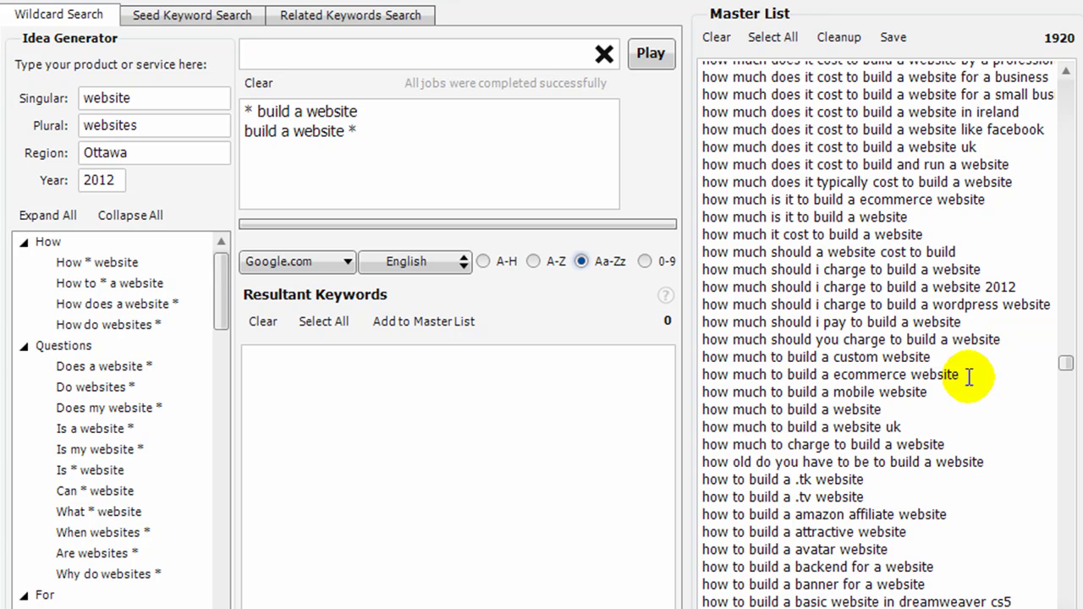
drag(969, 373, 757, 374)
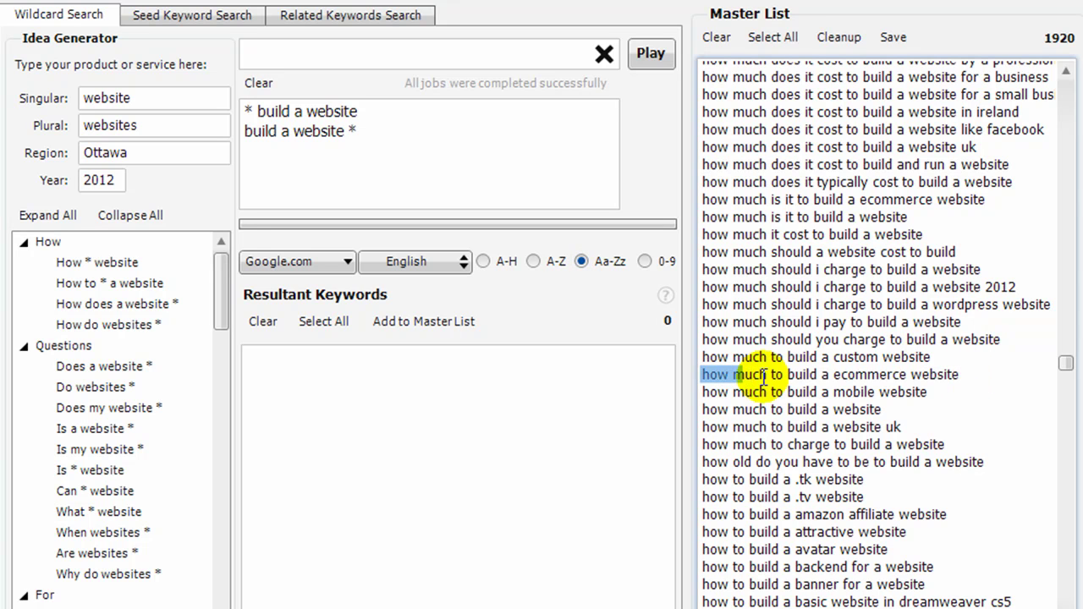
drag(952, 366, 880, 359)
drag(808, 372, 705, 357)
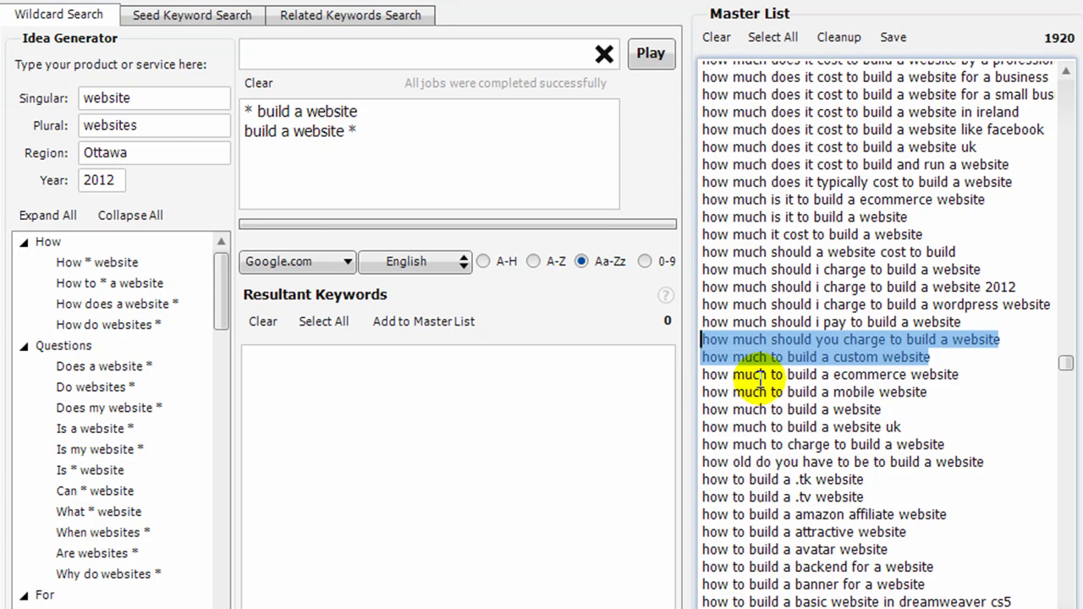
click(952, 354)
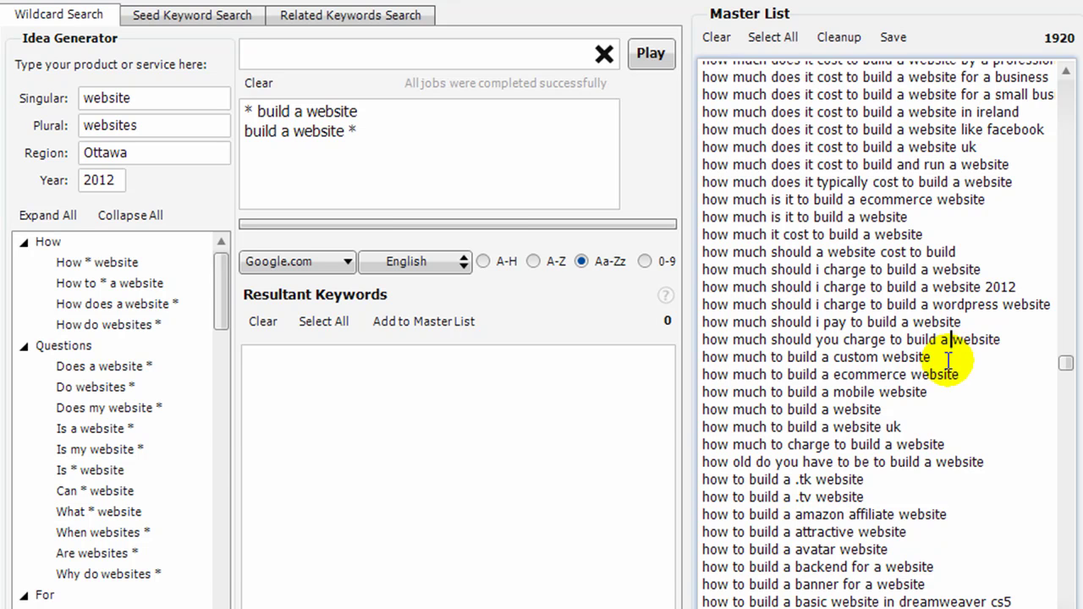
click(945, 359)
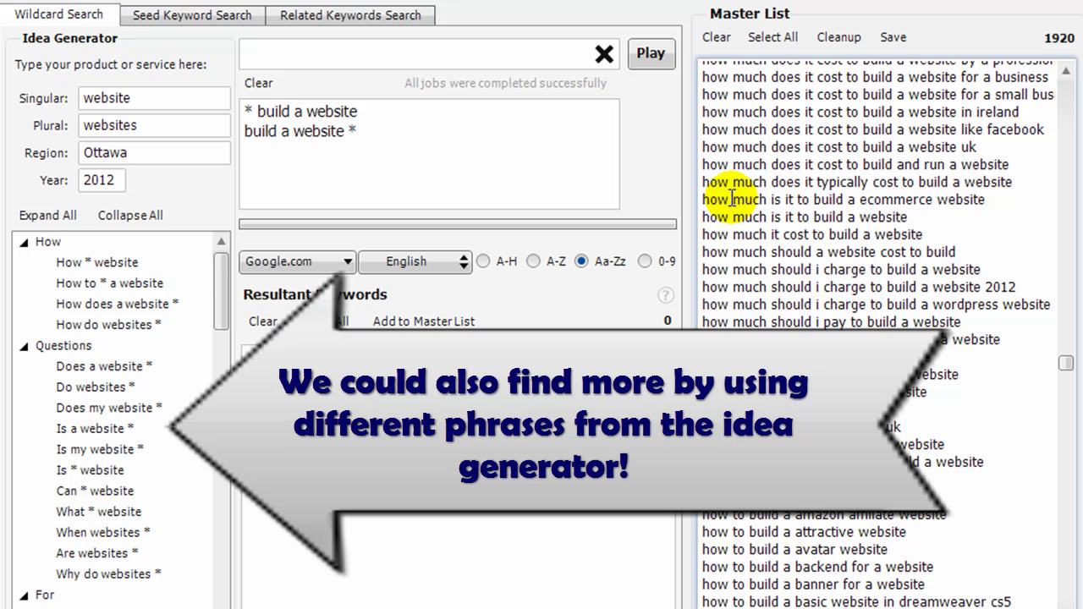
- Copy all keywords of the Master List
click(757, 42)
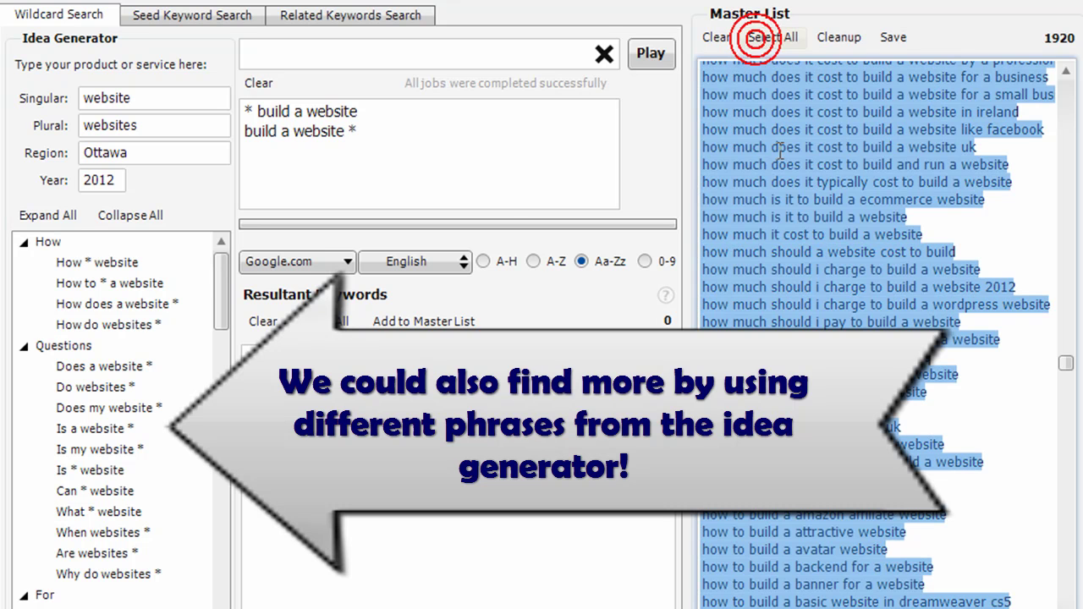
right_click(779, 148)
click(849, 198)
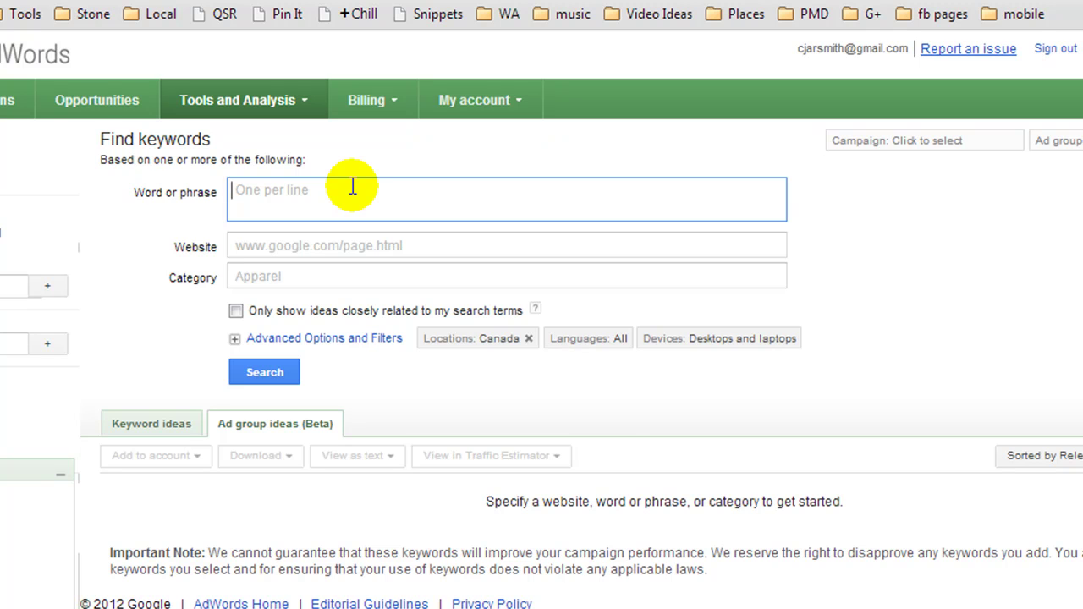
- Paste the copied keywords as words or phrases in the Google AdWords Keyword Tool and run the search
right_click(353, 186)
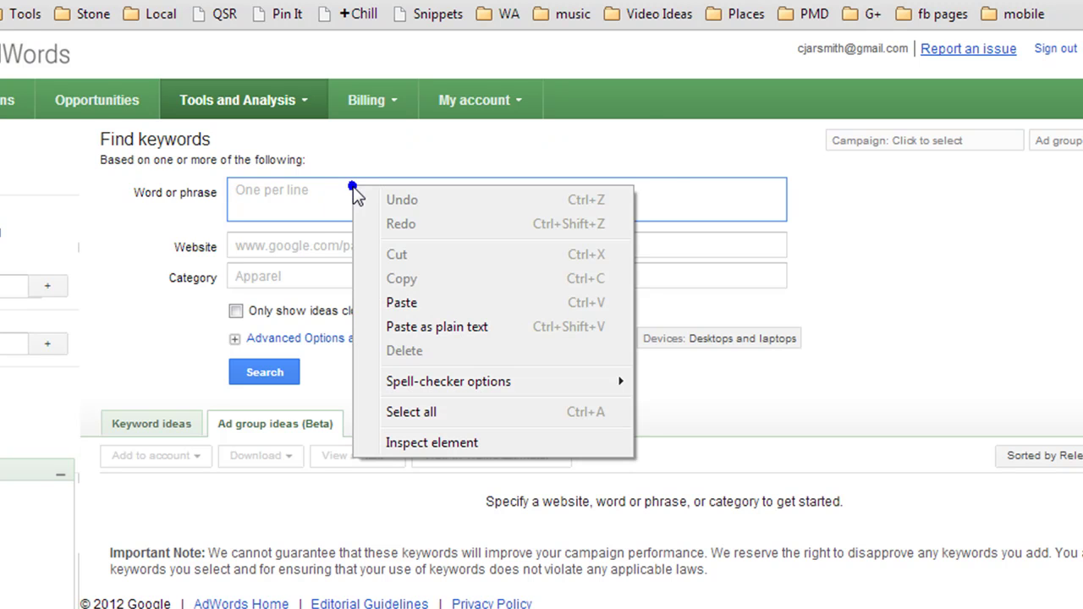
click(376, 304)
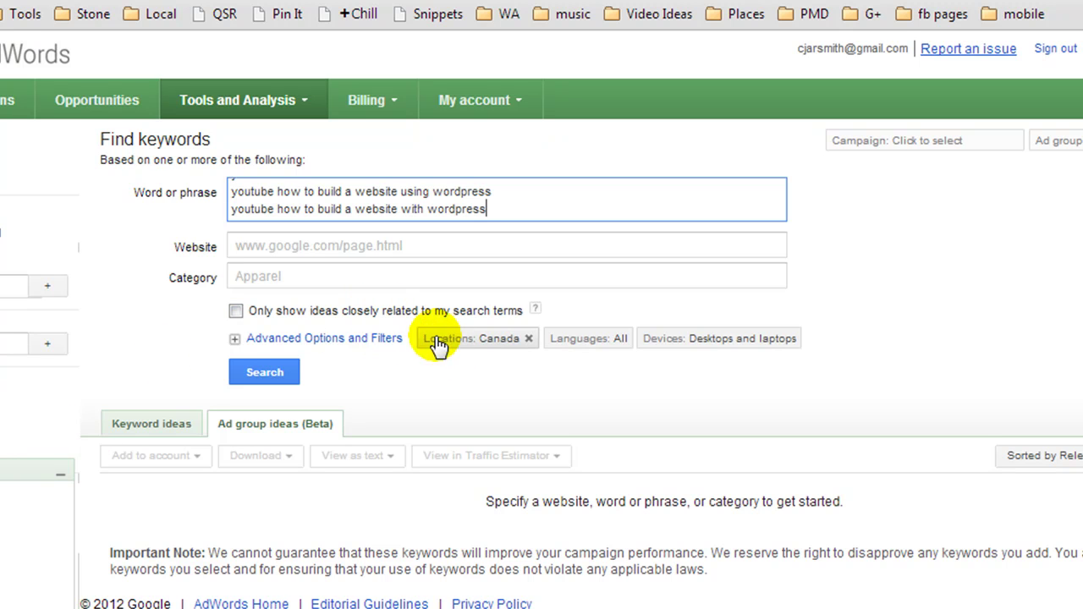
click(254, 372)
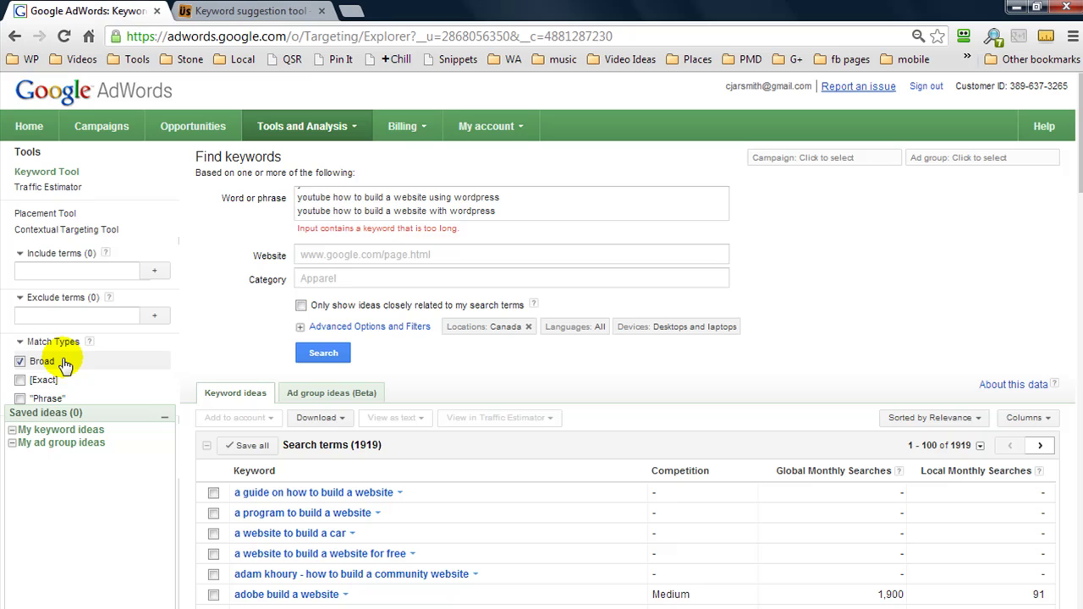
- Change the keyword match type from Broad to Phrase
click(19, 398)
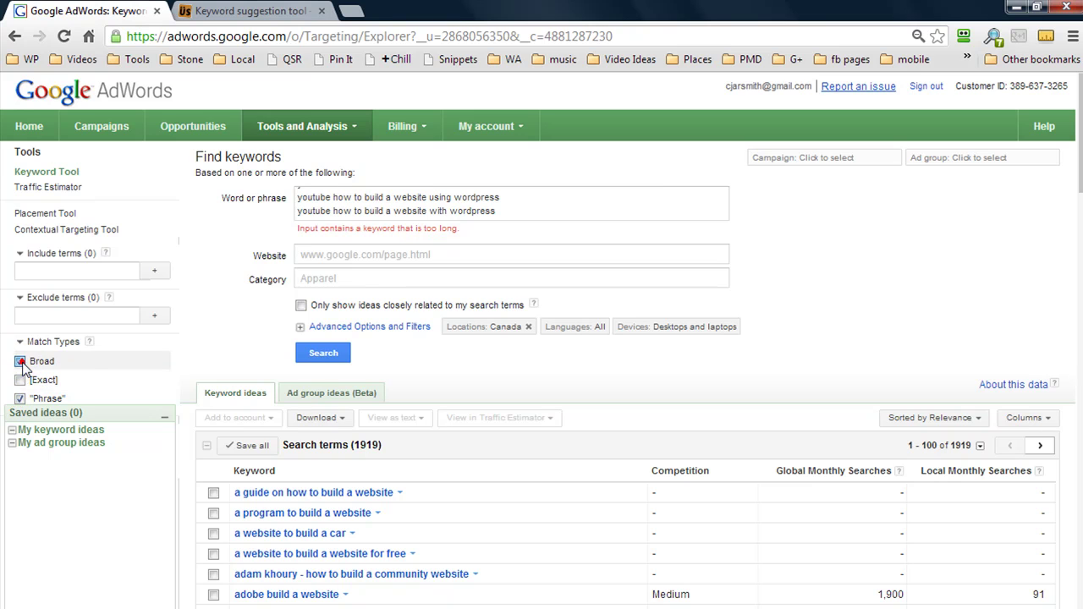
click(20, 361)
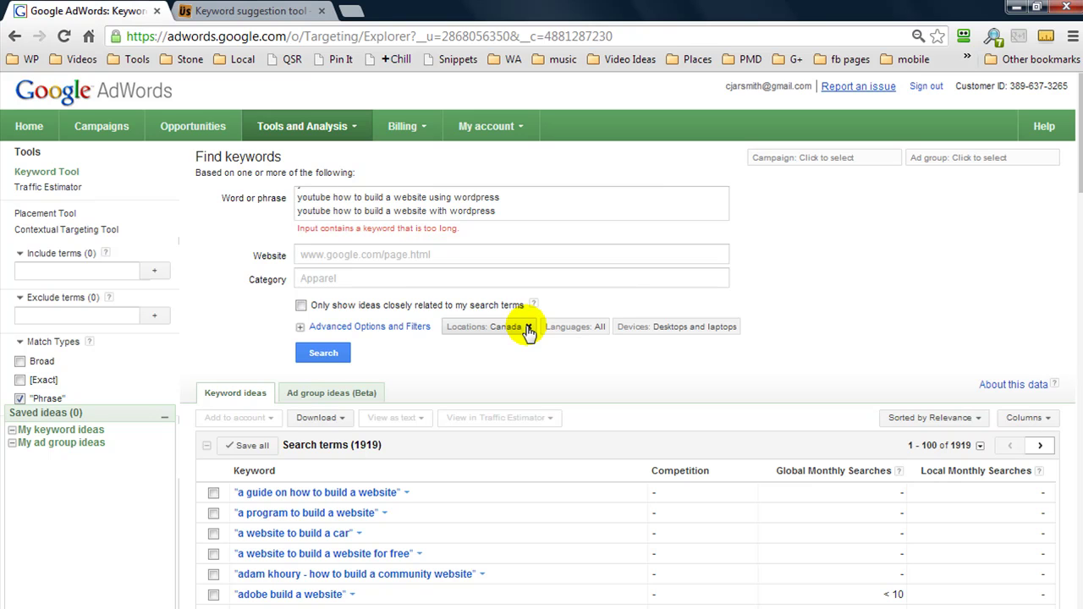
- Remove the Canada location filter and rerun the search showing only ideas closely related to the search terms
click(528, 330)
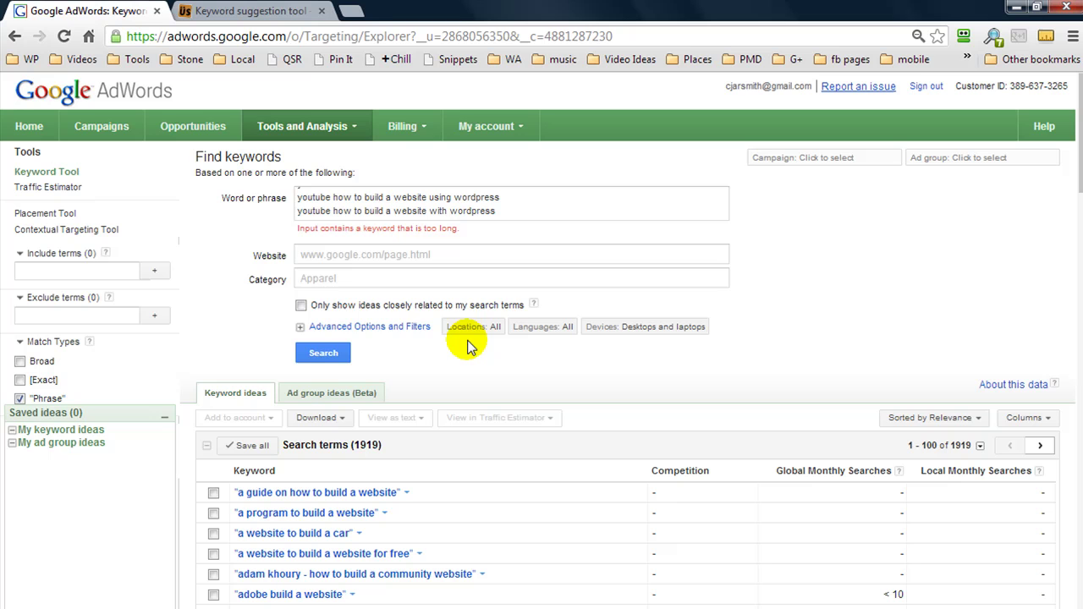
click(302, 306)
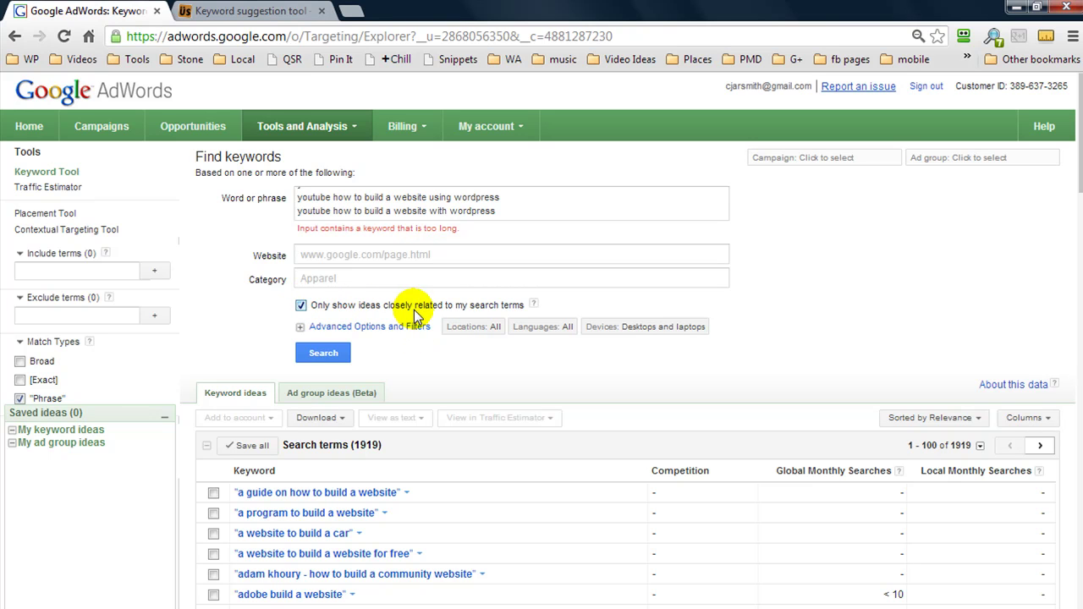
click(323, 354)
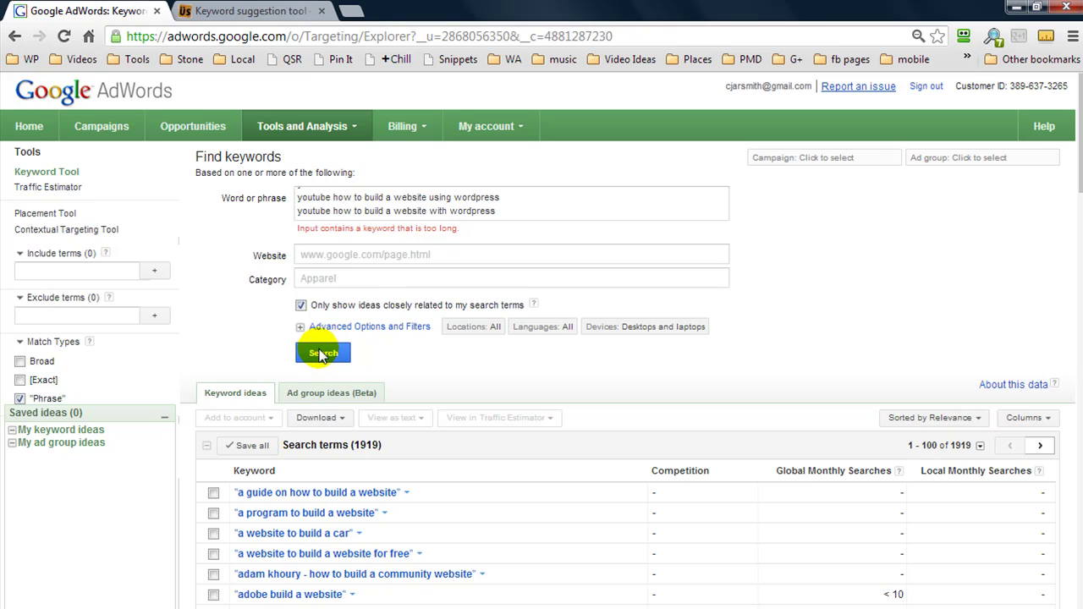
click(322, 353)
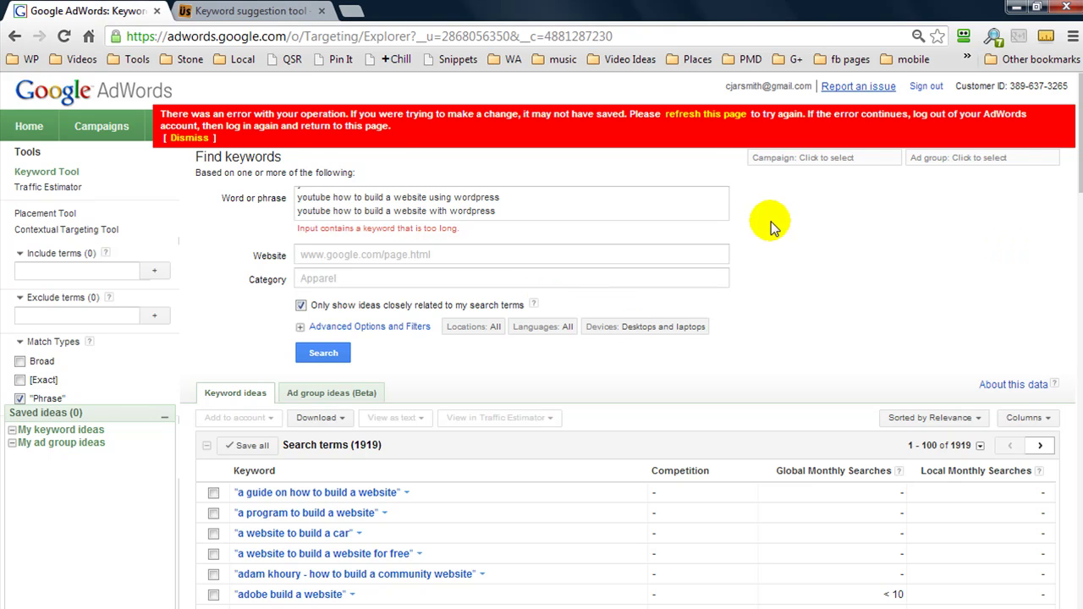
click(694, 120)
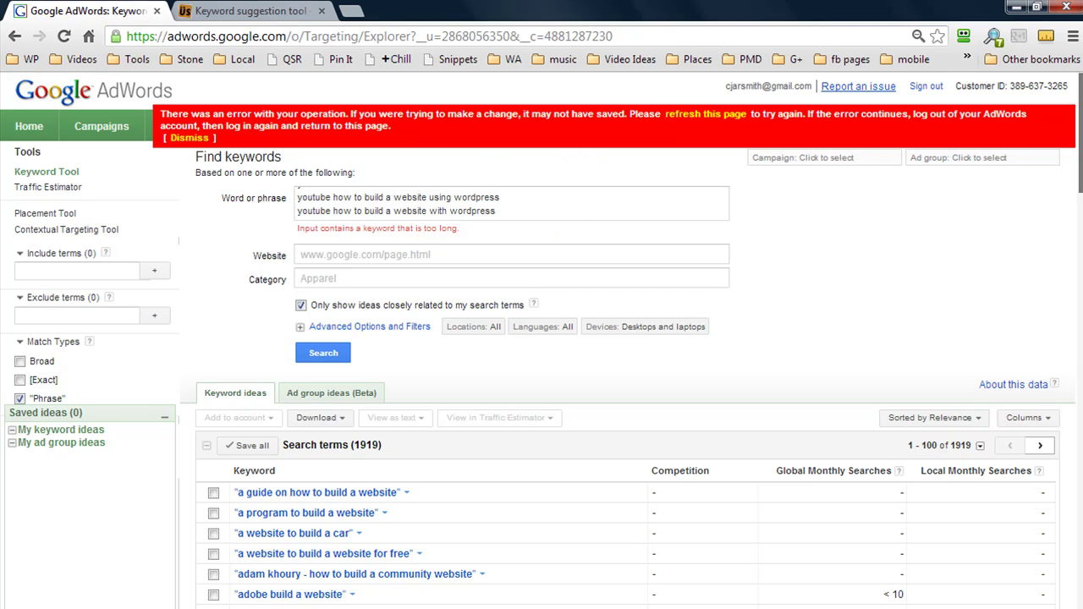
- Review the phrase-match search volumes and change the keyword match type from Phrase to Exact
scroll(1076, 247, down, 4)
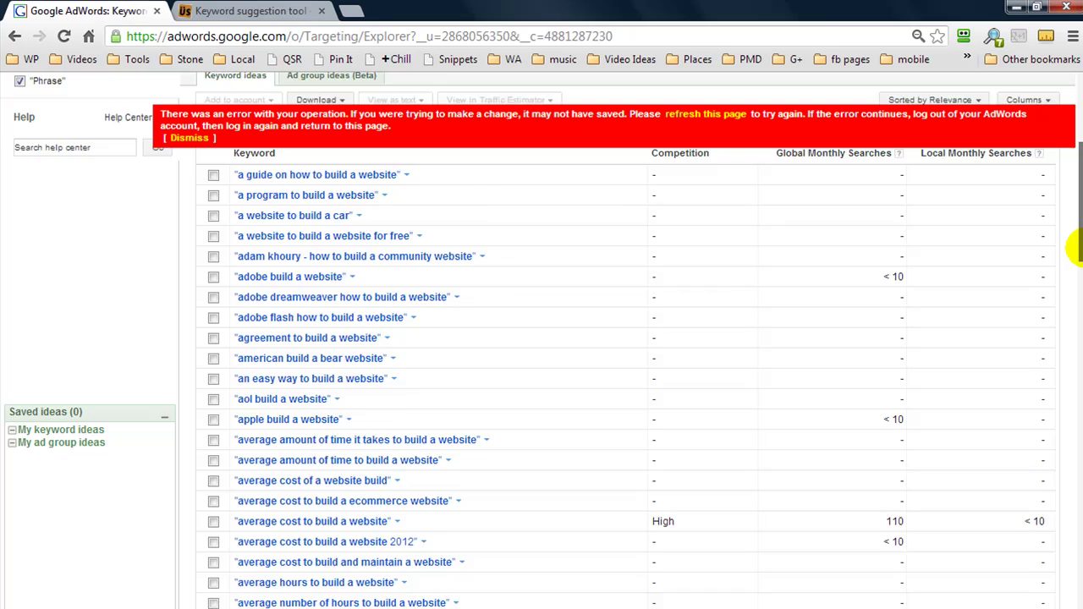
mouse_move(1076, 248)
mouse_down()
mouse_move(1076, 541)
mouse_move(1057, 451)
mouse_move(1057, 245)
mouse_up()
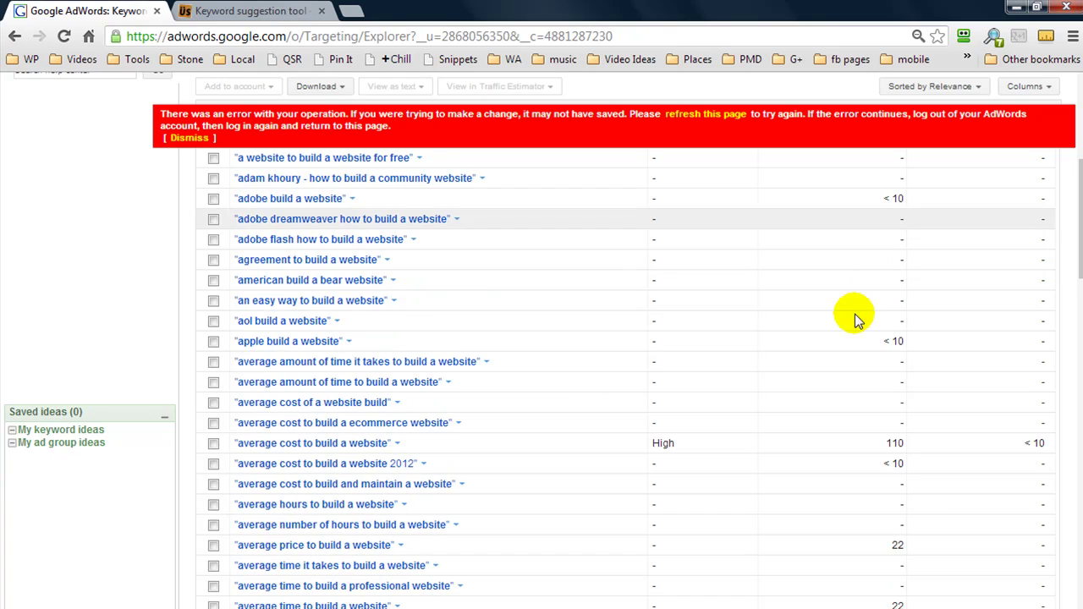
scroll(851, 330, up, 5)
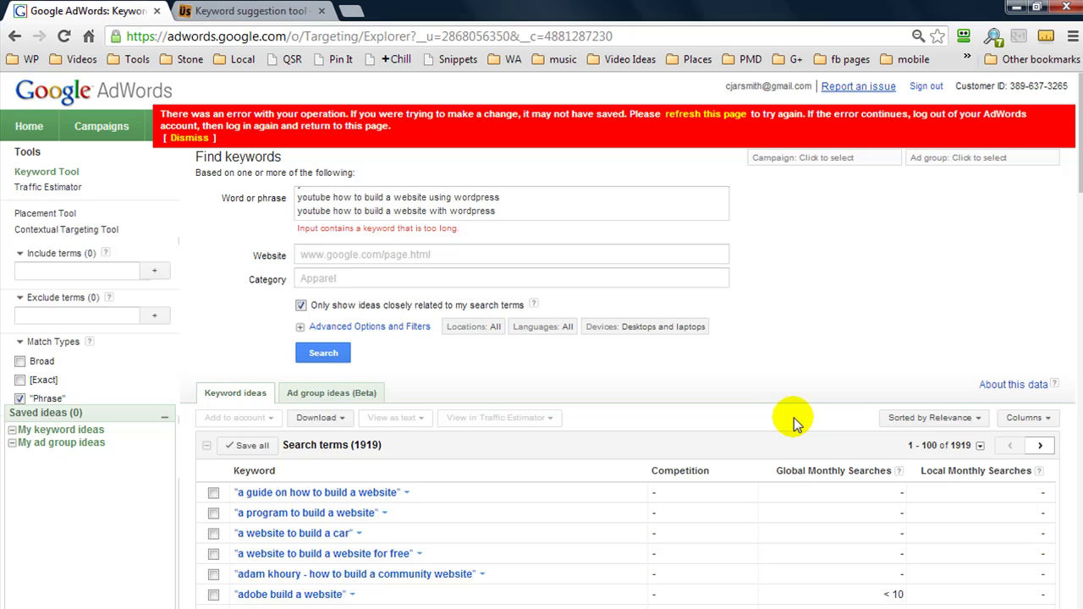
click(18, 398)
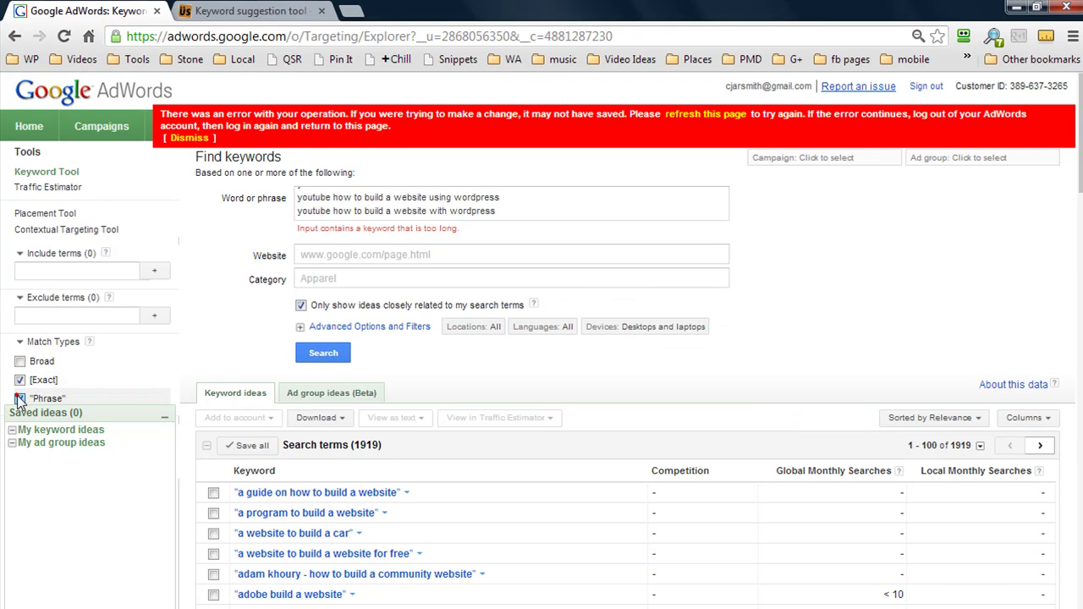